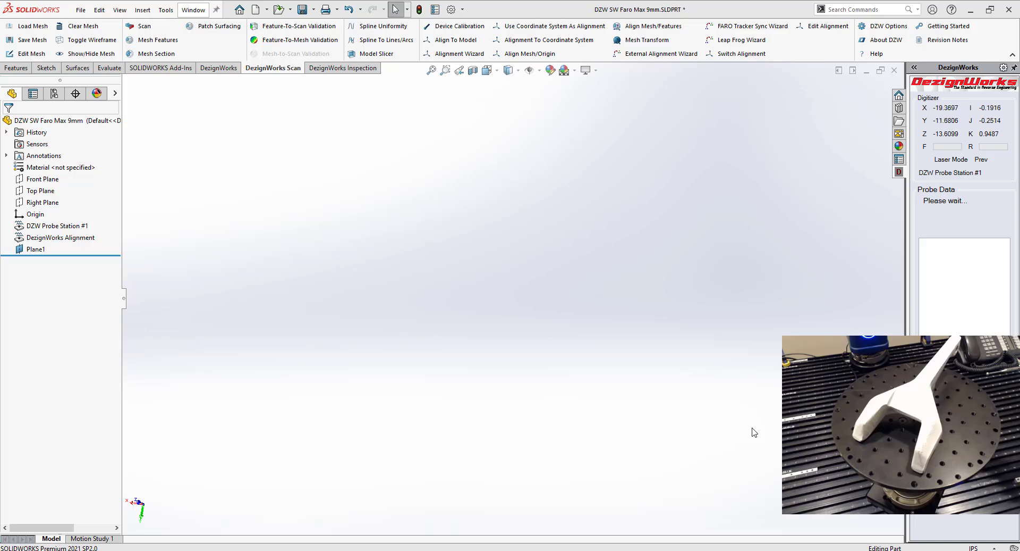
# Start a laser scan and capture the first side of the part, checking the mesh from several angles
pyautogui.click(150, 28)
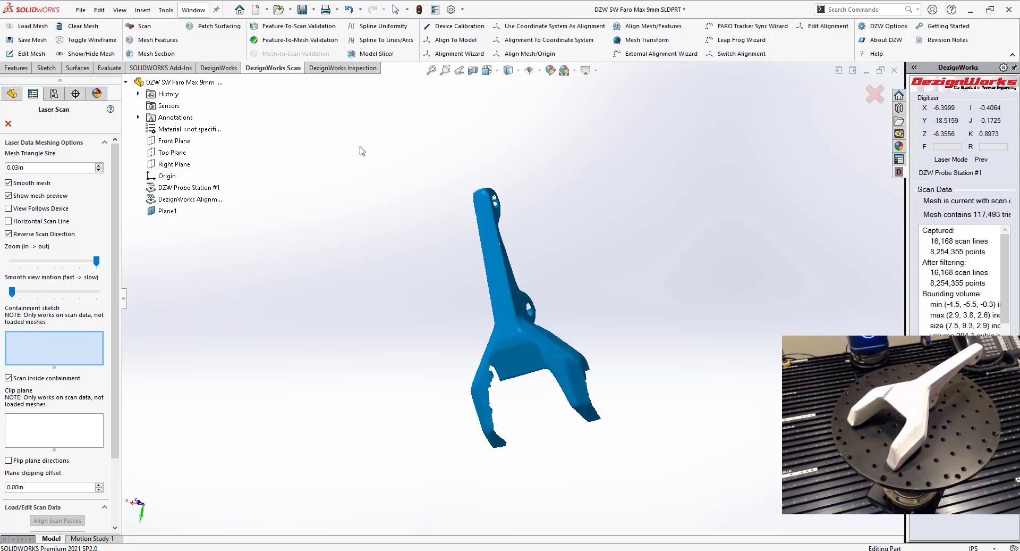
pyautogui.moveTo(404, 303); pyautogui.dragTo(450, 414, button='middle')
pyautogui.scroll(-4, 553, 343)
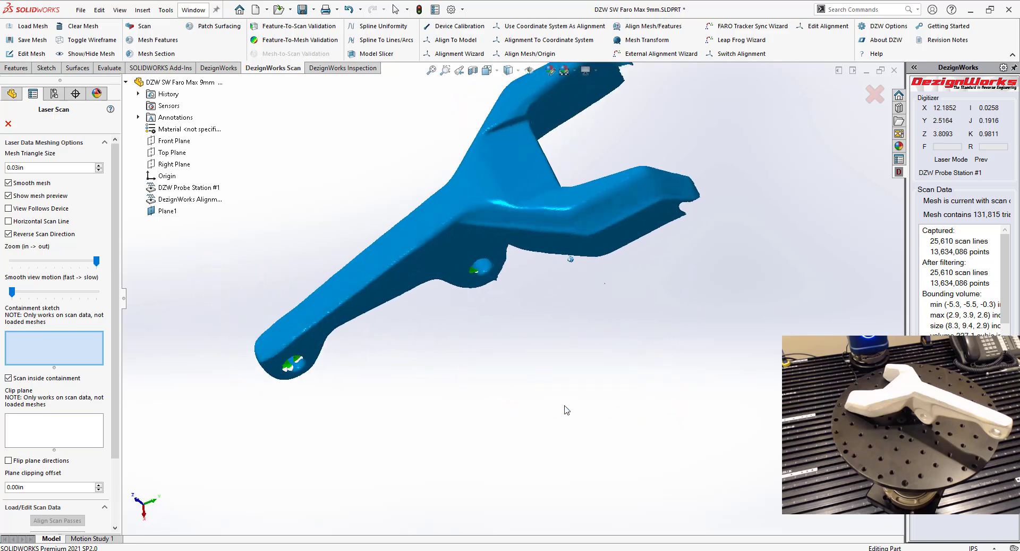
pyautogui.scroll(-1, 117, 377)
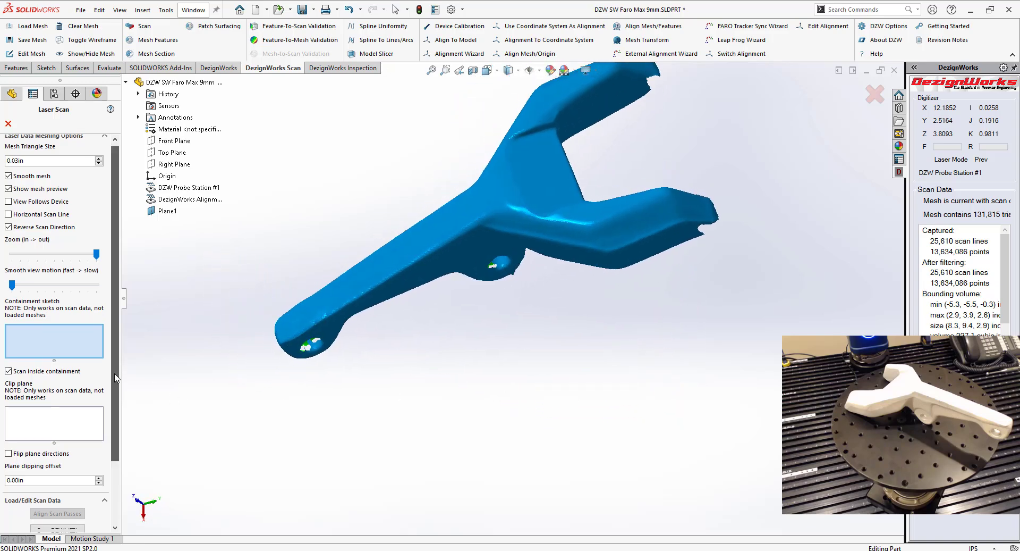
# Save the first side's scan data and STL mesh under the name scan 1.dzwl
pyautogui.scroll(-3, 117, 378)
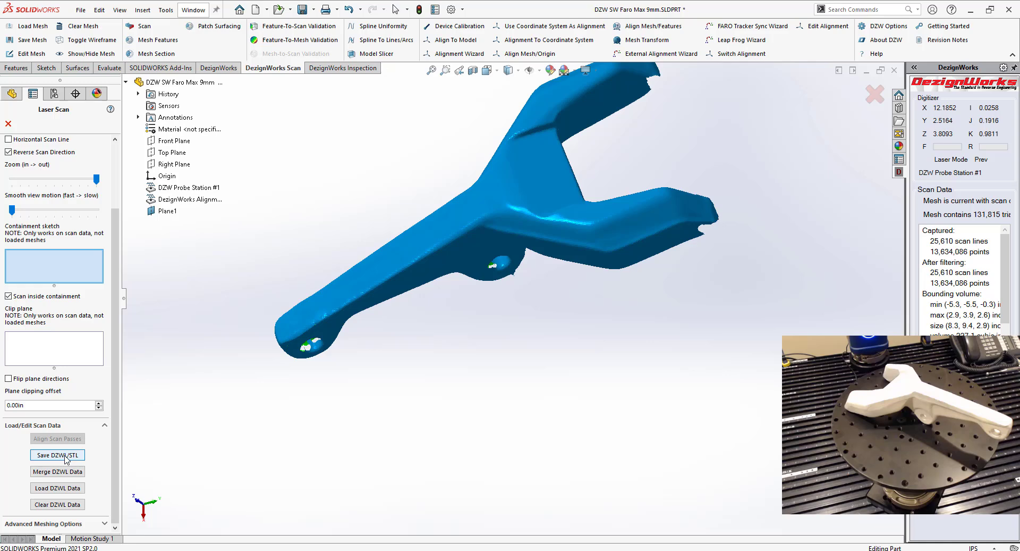
pyautogui.click(58, 455)
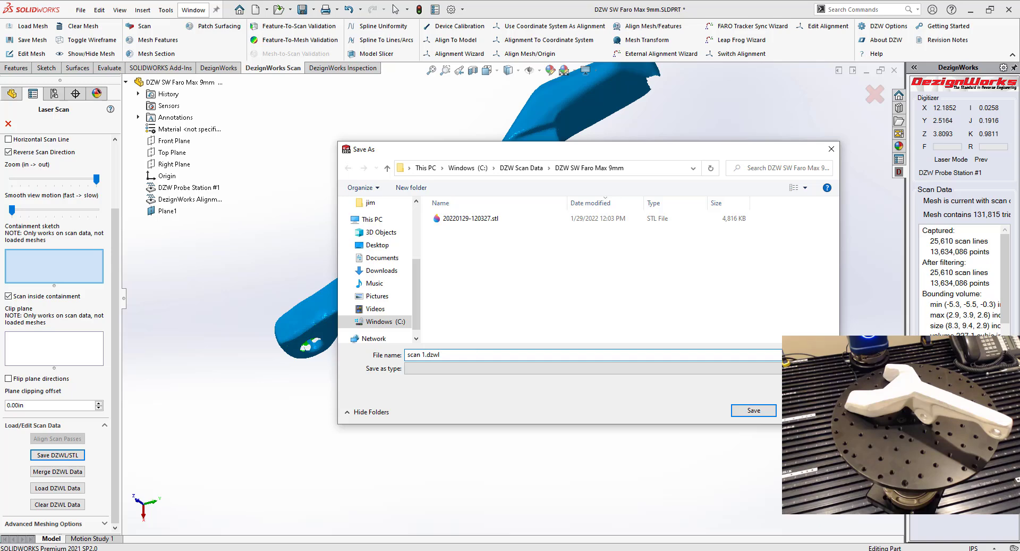
pyautogui.click(753, 410)
pyautogui.click(568, 305)
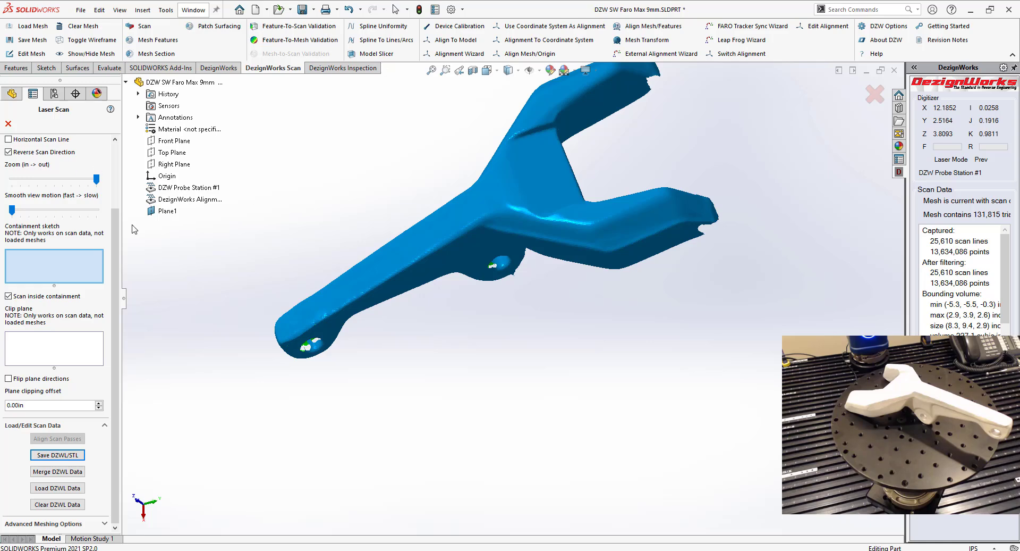
# Close the laser scan and clear all scan data and preview meshes, skipping the extra save
pyautogui.scroll(3, 80, 239)
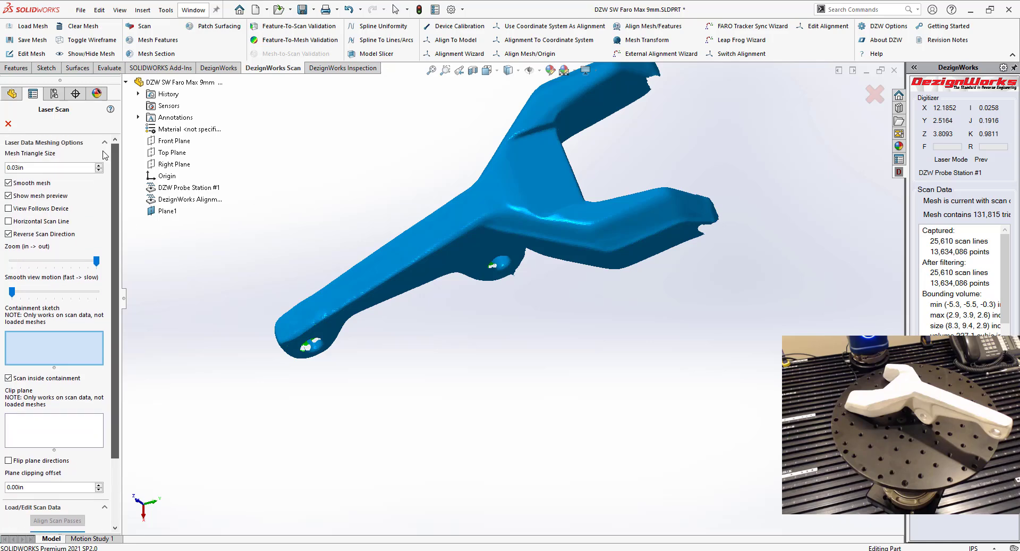
pyautogui.click(8, 124)
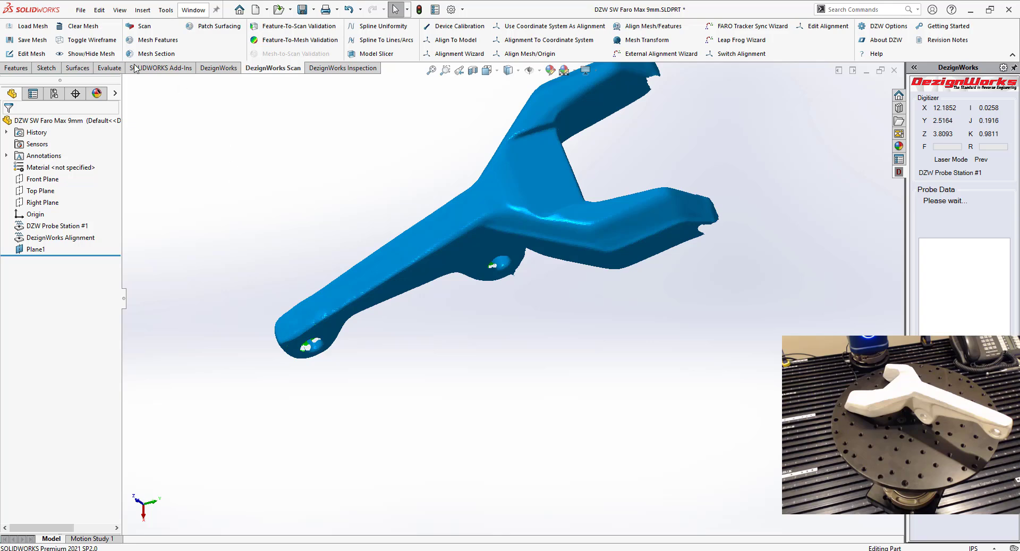
pyautogui.click(91, 29)
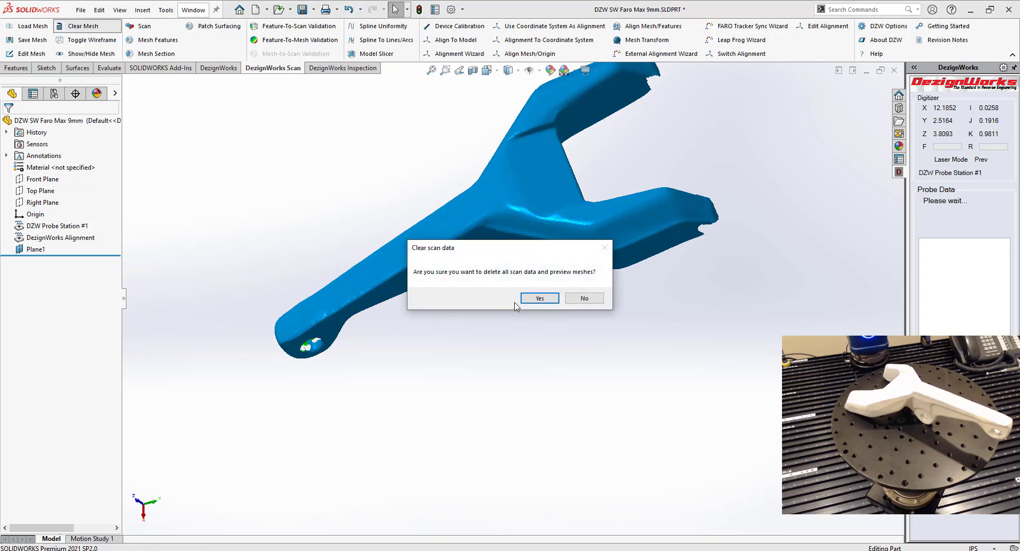
pyautogui.click(538, 298)
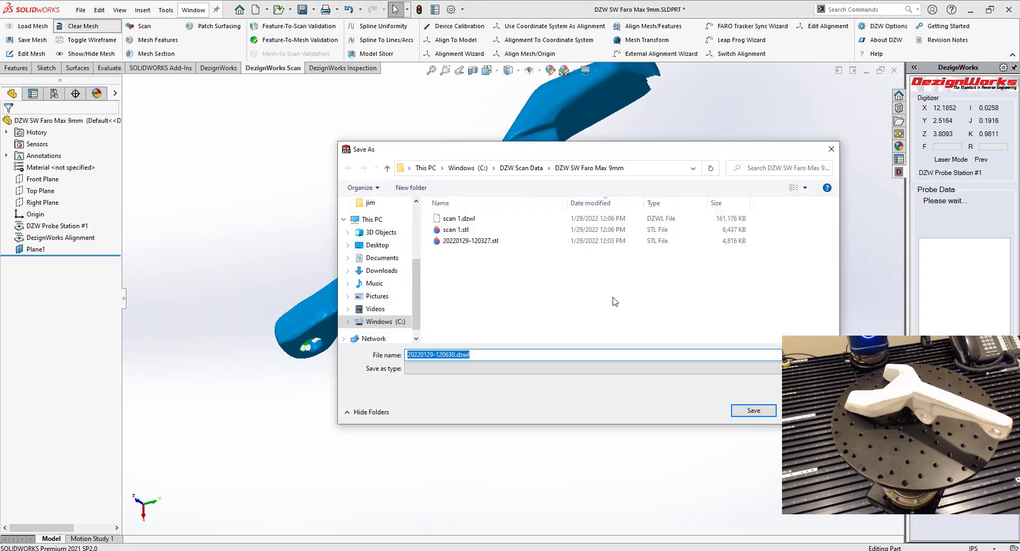
pyautogui.click(805, 409)
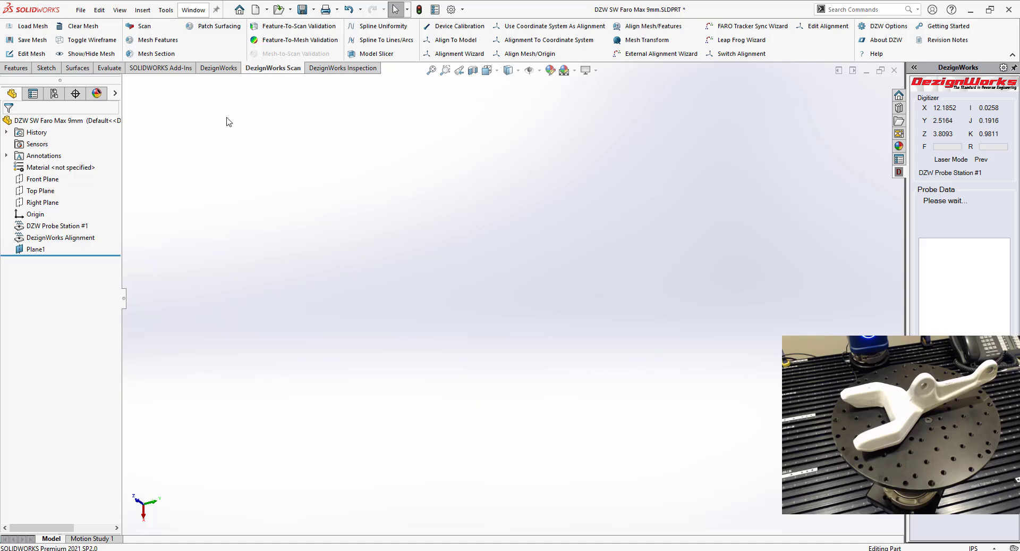
# Start a new laser scan with Plane1 as the clip plane
pyautogui.click(144, 26)
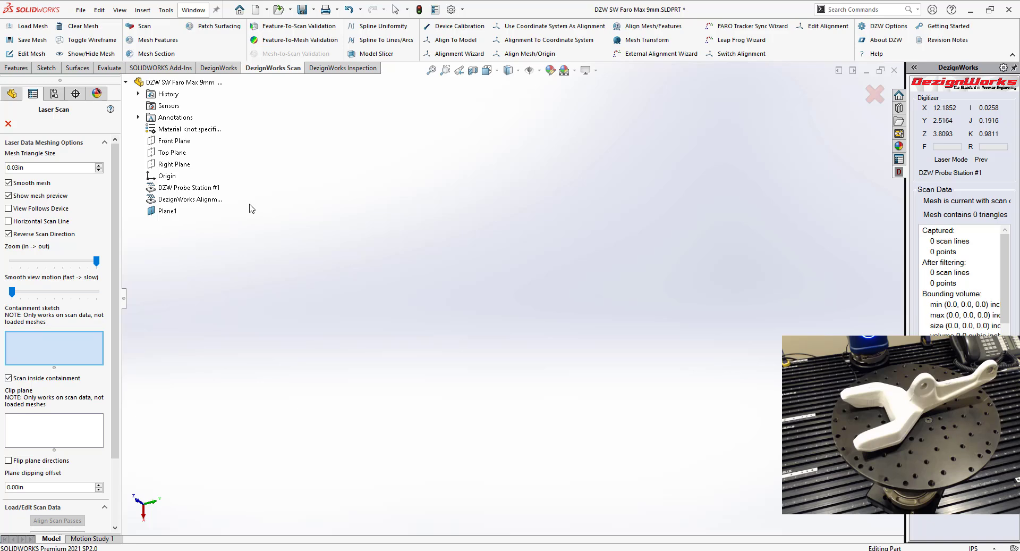
pyautogui.click(65, 430)
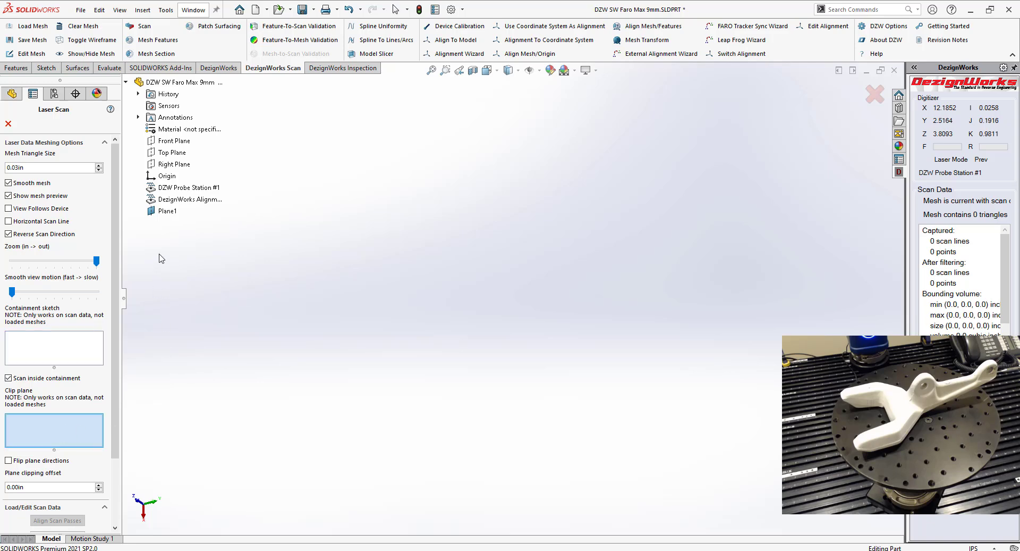
pyautogui.click(166, 211)
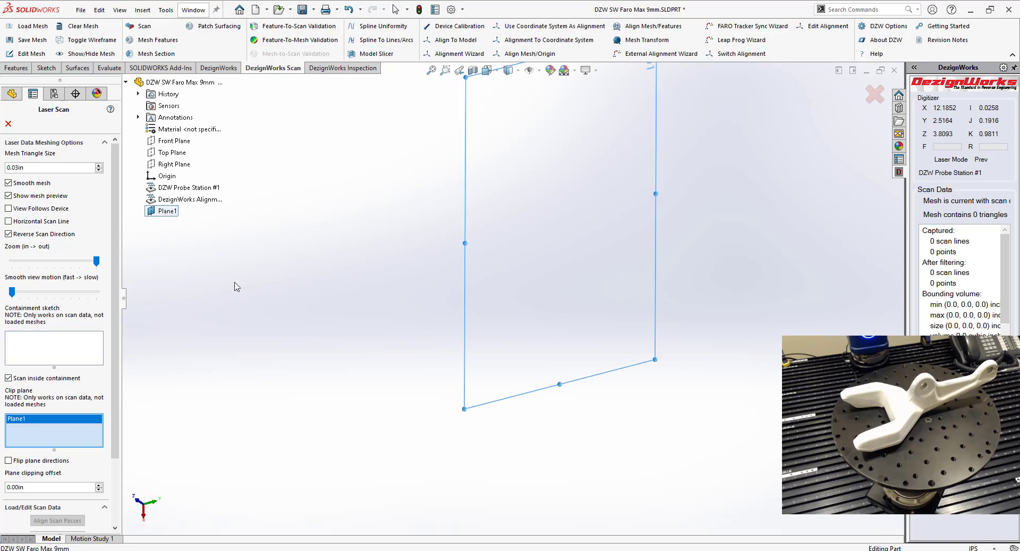
# Examine the flipped part's scan mesh from several angles during scanning, checking coverage along the clip plane, fork ends and holes
pyautogui.moveTo(378, 392); pyautogui.dragTo(492, 287, button='middle')
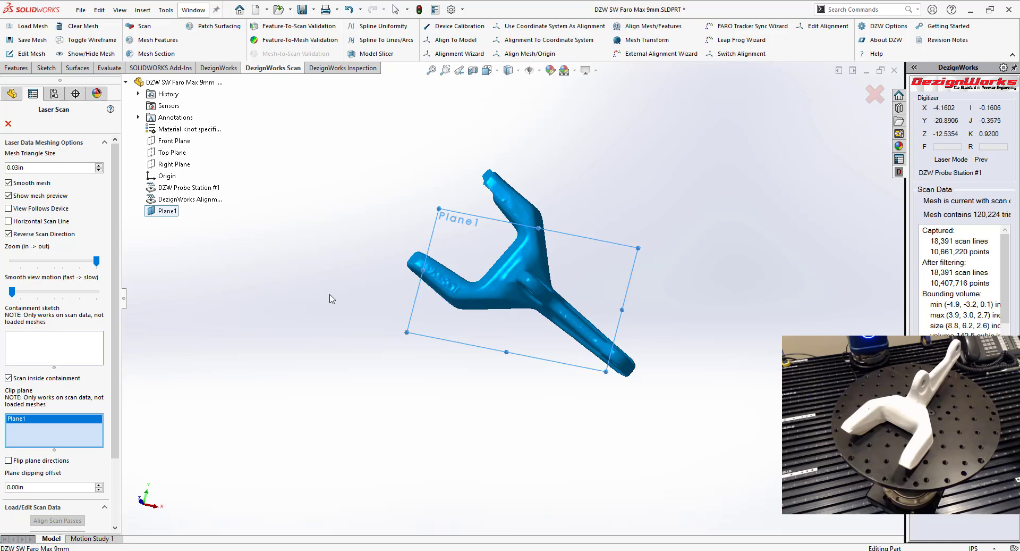
pyautogui.moveTo(431, 325); pyautogui.dragTo(690, 171, button='middle')
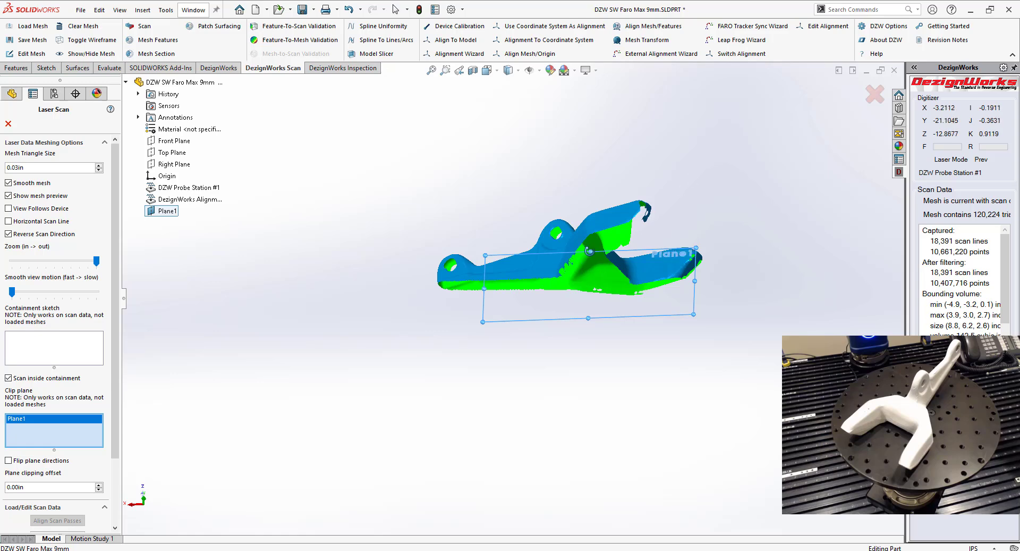
pyautogui.moveTo(590, 251); pyautogui.dragTo(510, 319, button='middle')
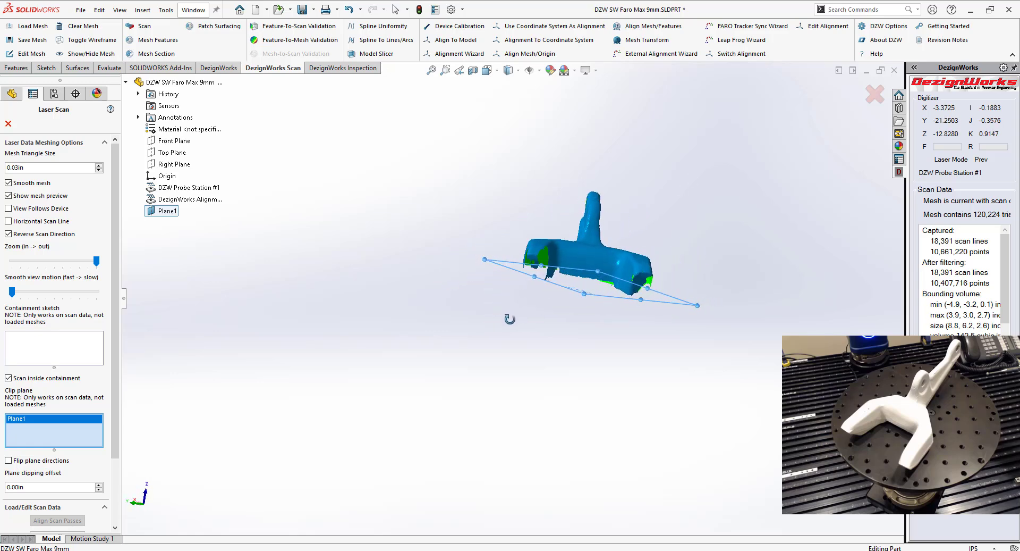
pyautogui.scroll(-3, 632, 304)
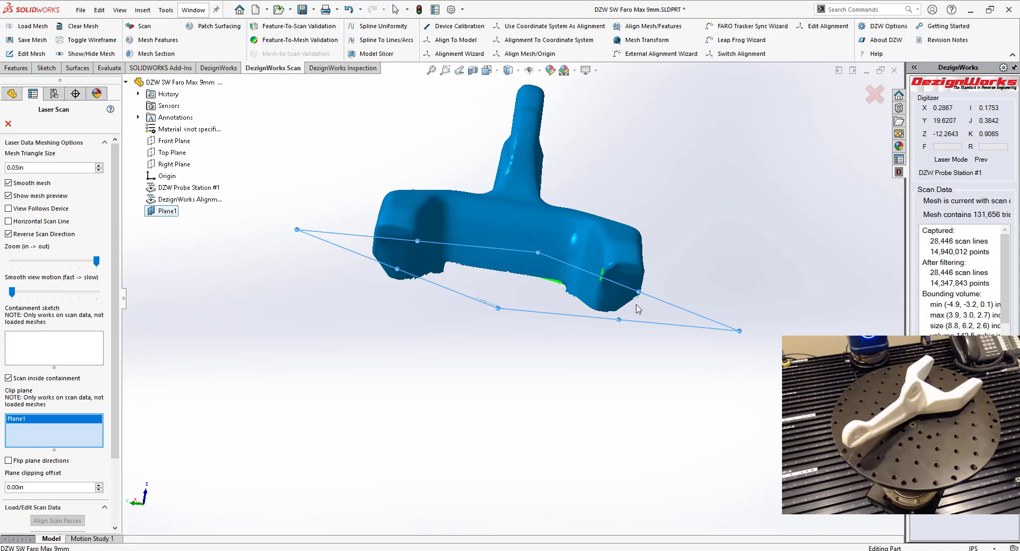
pyautogui.moveTo(500, 274); pyautogui.dragTo(536, 226, button='middle')
pyautogui.scroll(3, 542, 463)
pyautogui.scroll(-3, 552, 244)
pyautogui.moveTo(554, 325); pyautogui.dragTo(565, 308, button='middle')
pyautogui.scroll(1, 565, 308)
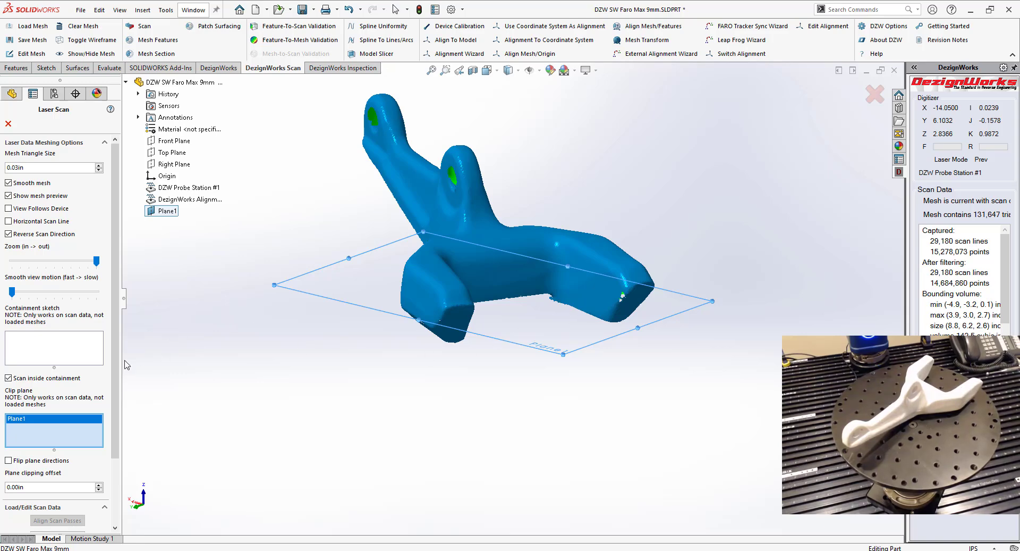
# Save the second scan as scan 2.dzwl, keeping the suggested name for the contained data
pyautogui.moveTo(114, 339); pyautogui.dragTo(112, 423)
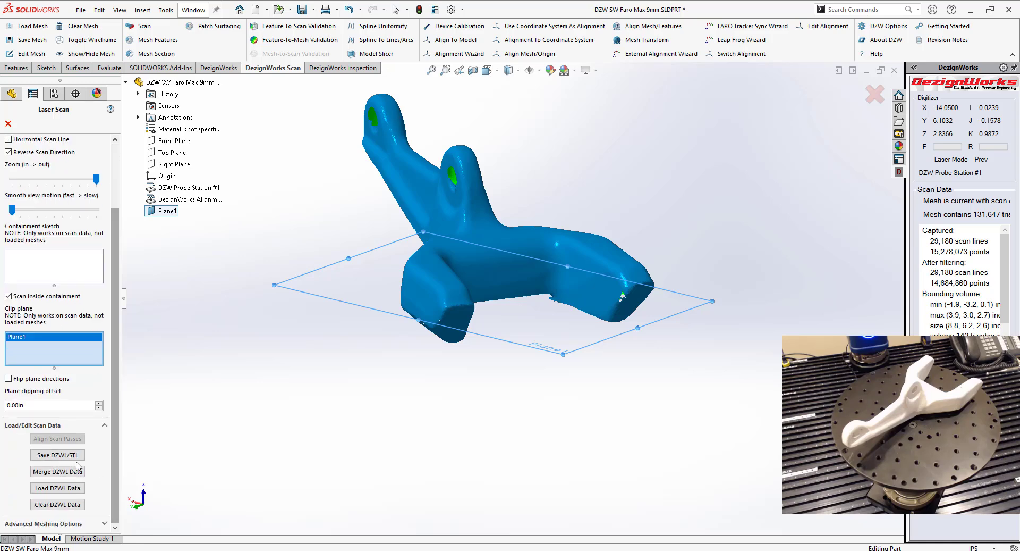
pyautogui.click(62, 455)
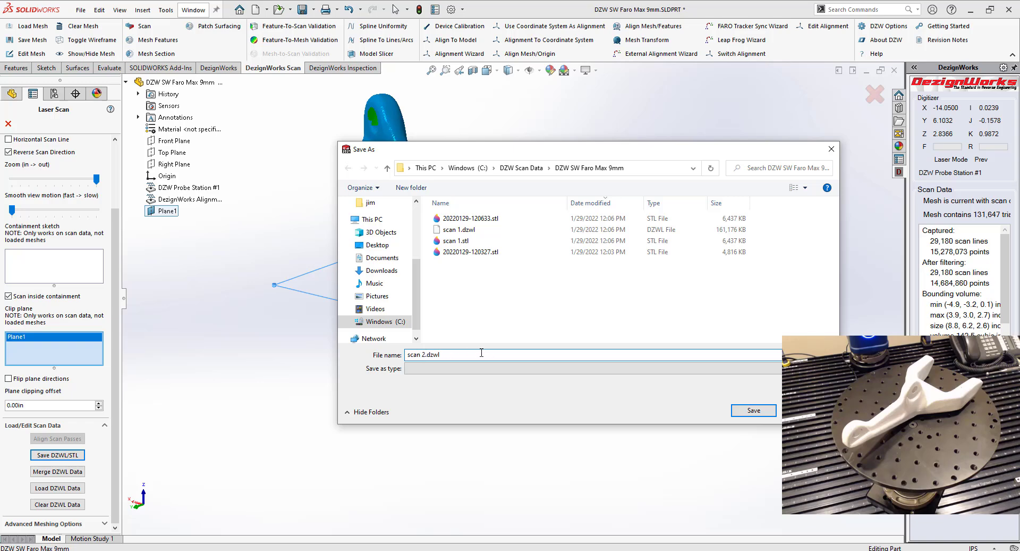
pyautogui.click(771, 409)
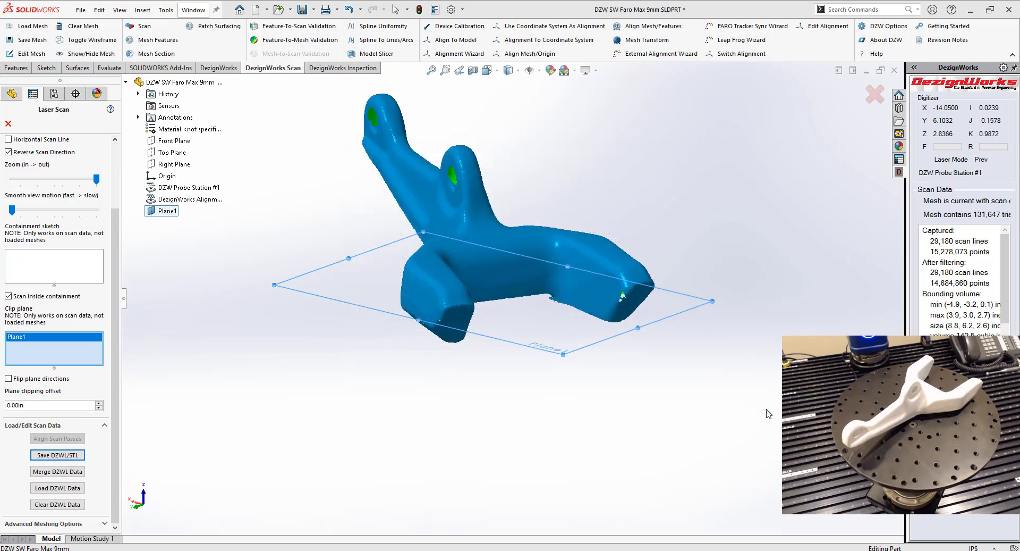
pyautogui.click(761, 410)
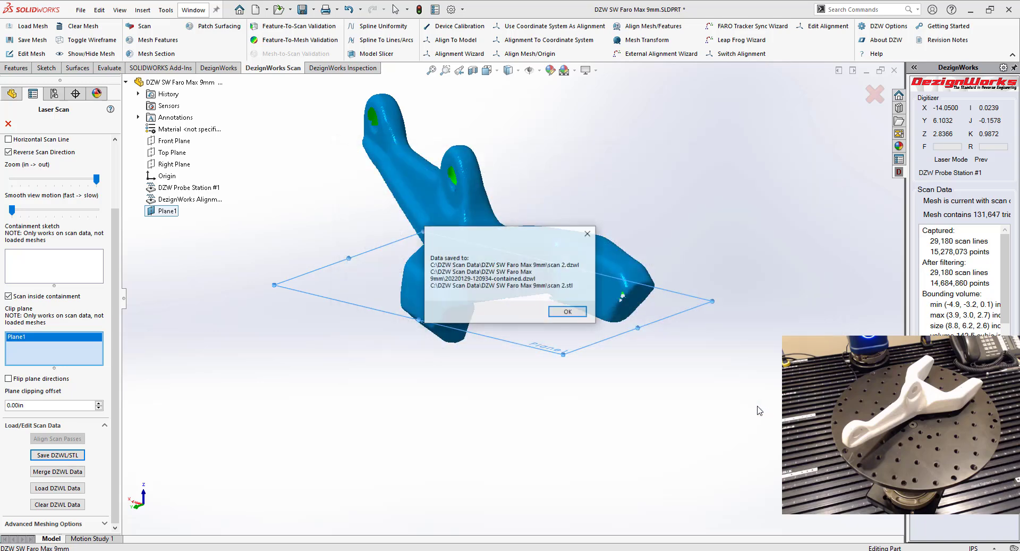
pyautogui.click(566, 311)
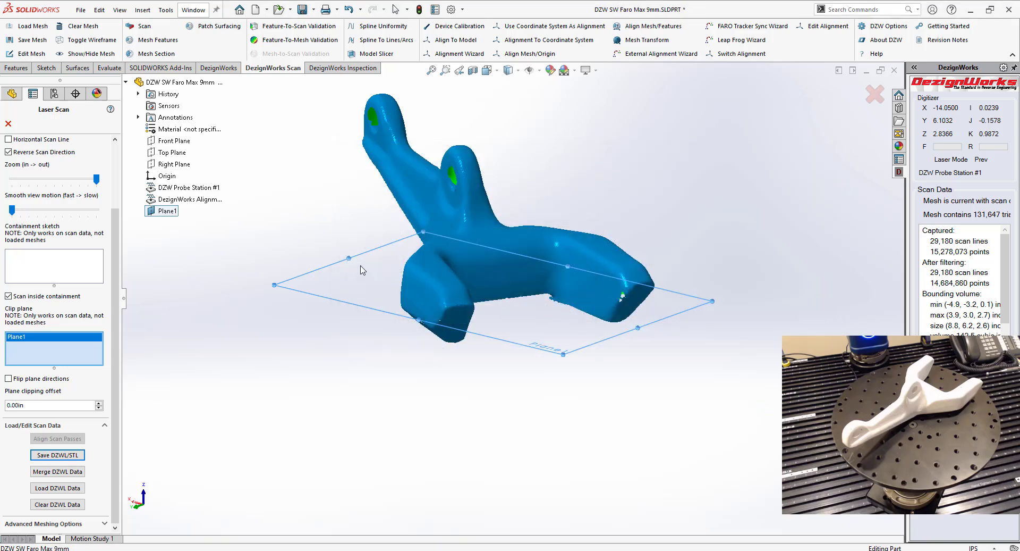
# Load scan 1.dzwl for merging with the current scan data
pyautogui.moveTo(319, 263); pyautogui.dragTo(490, 269, button='middle')
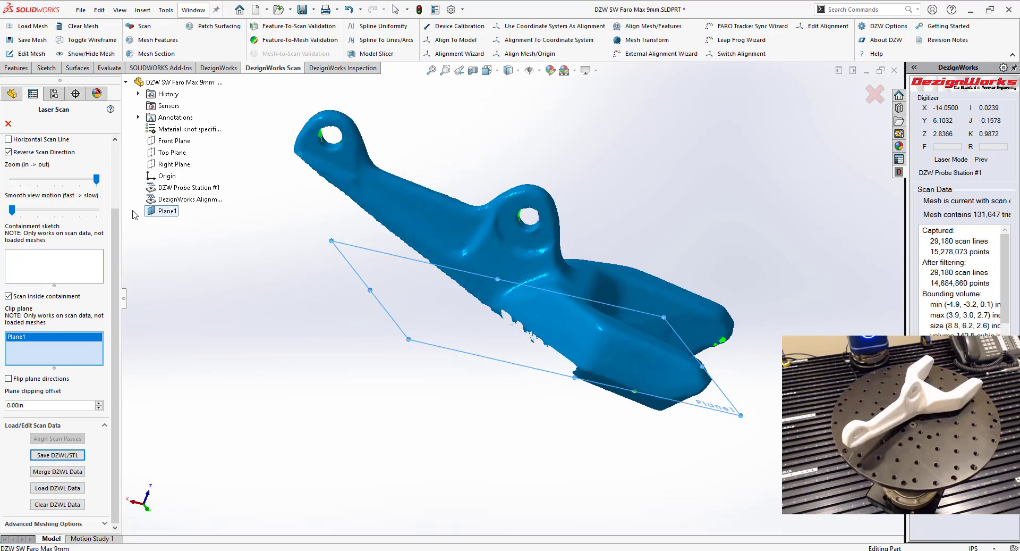
pyautogui.moveTo(116, 217); pyautogui.dragTo(117, 156)
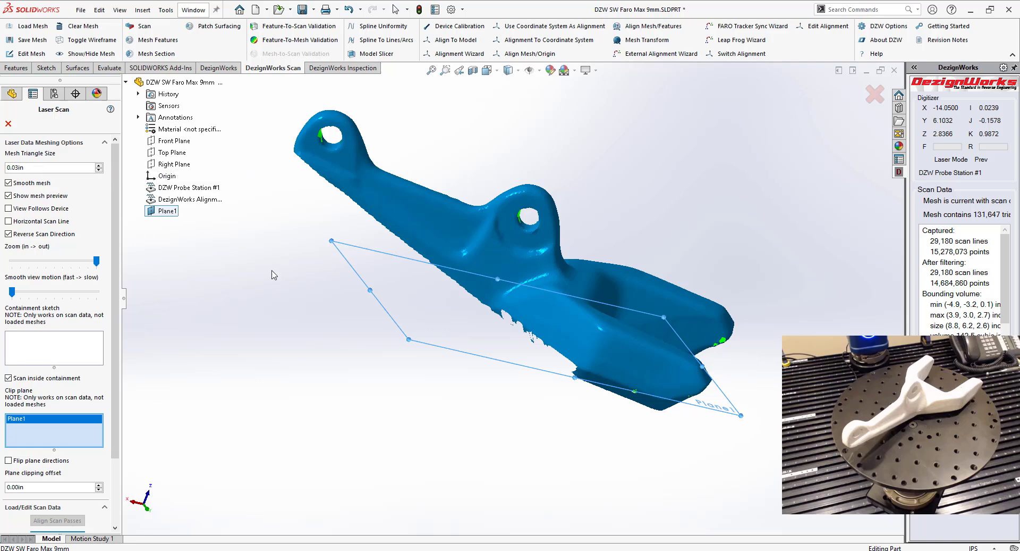
pyautogui.moveTo(272, 271); pyautogui.dragTo(242, 266, button='middle')
pyautogui.moveTo(115, 286); pyautogui.dragTo(118, 388)
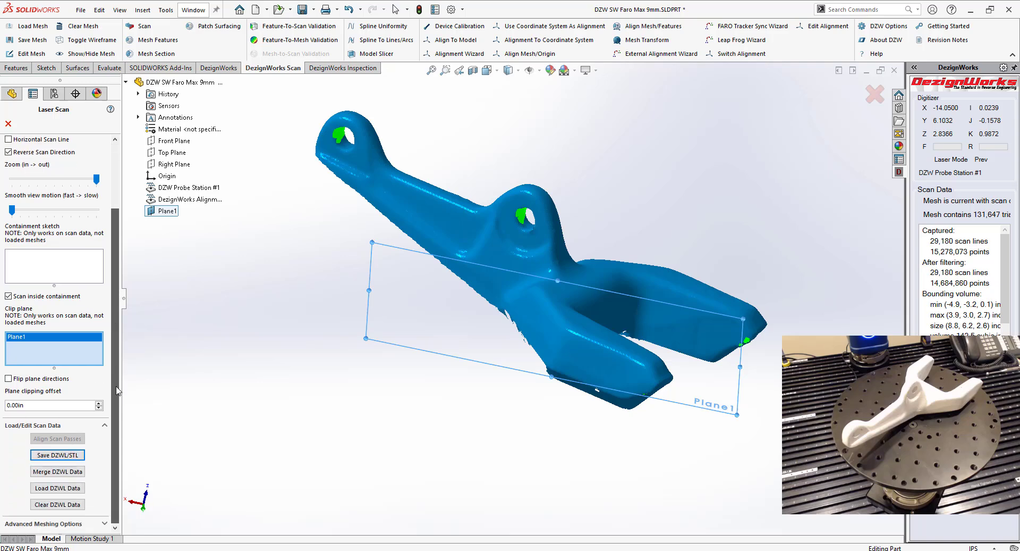
pyautogui.click(73, 473)
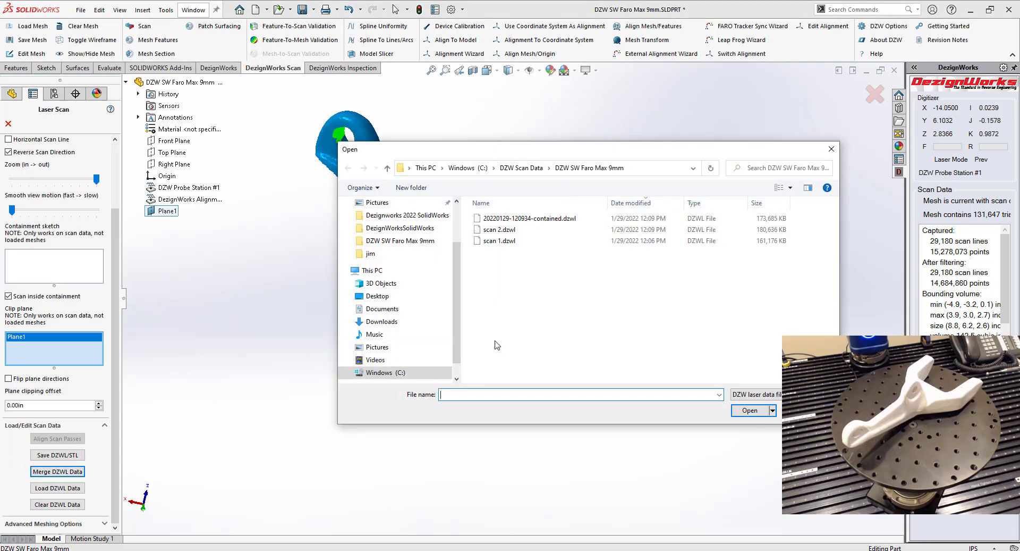
pyautogui.click(503, 240)
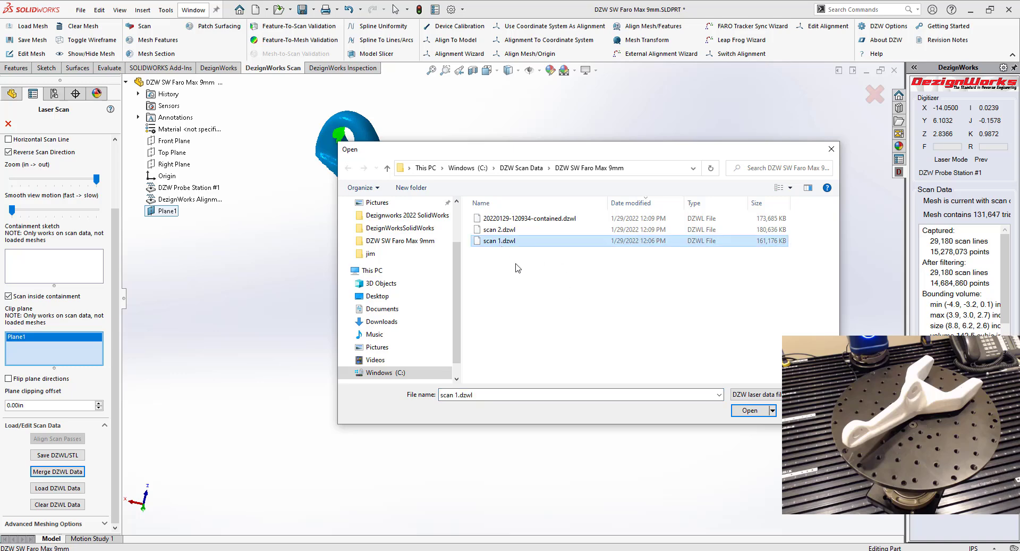
pyautogui.click(748, 410)
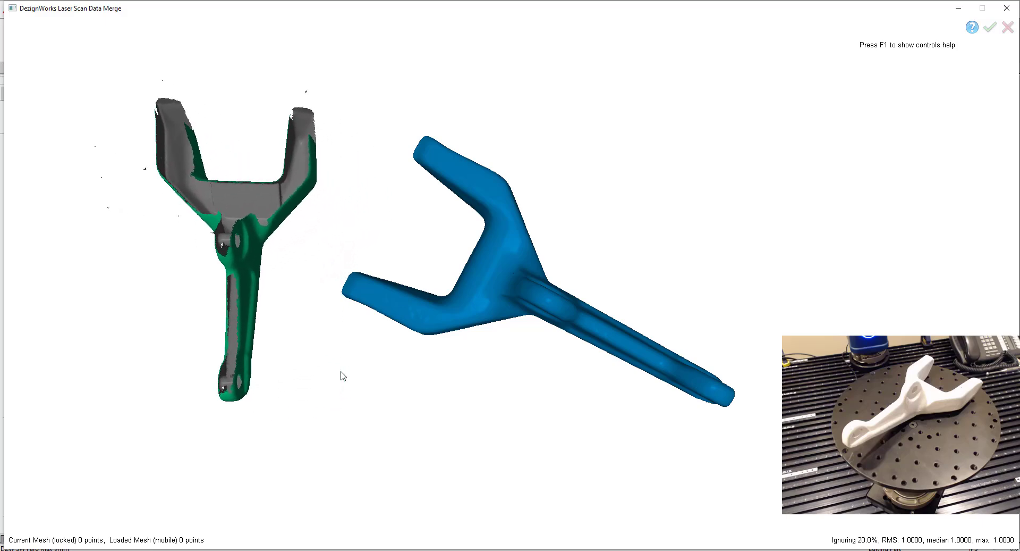
# Align the loaded scan 1 mesh with the current mesh and accept the merge
pyautogui.press('space')
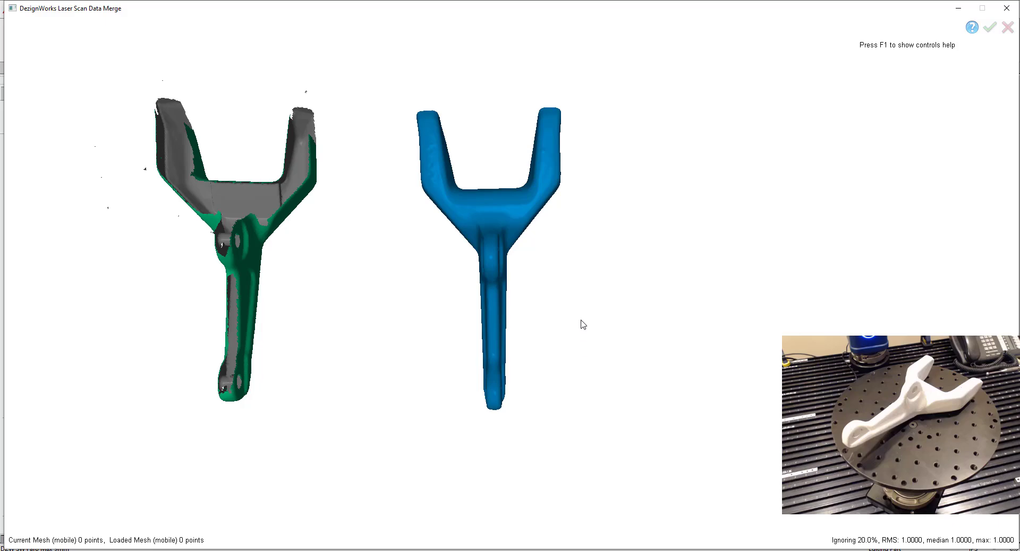
pyautogui.press('a')
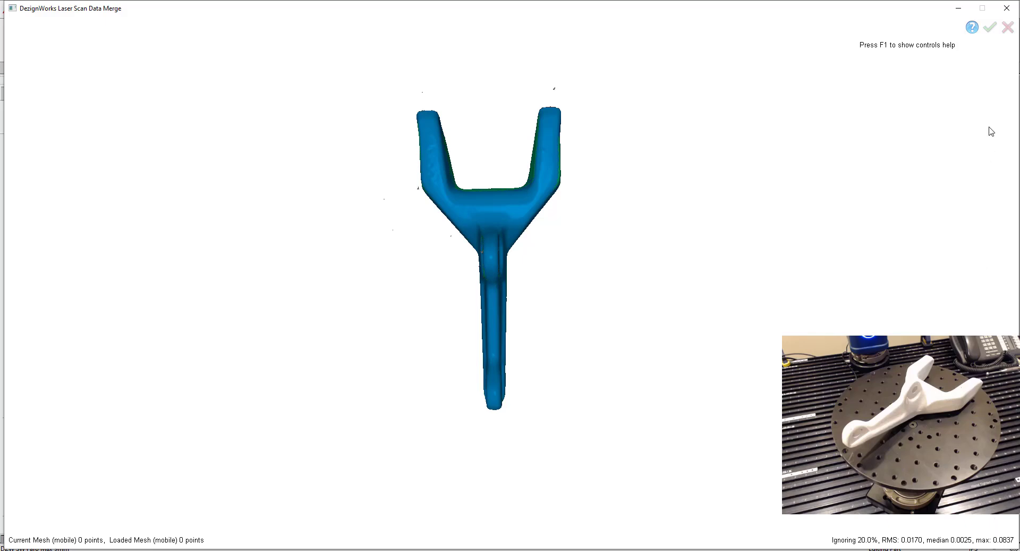
pyautogui.click(990, 28)
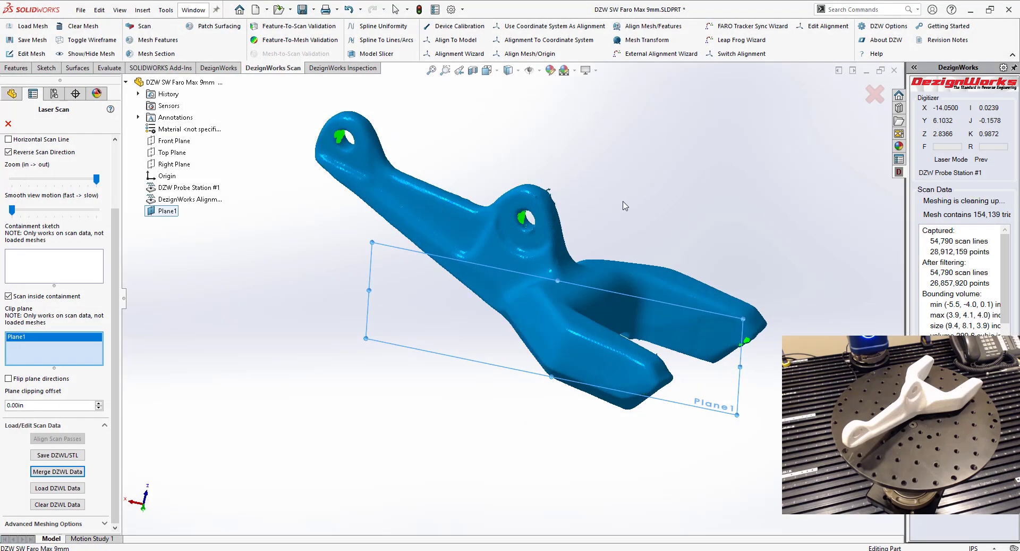
# Save the merged scan as Merged Mesh 030.dzwl, keeping the suggested contained-data name, and close the laser scan
pyautogui.moveTo(624, 207); pyautogui.dragTo(664, 353, button='middle')
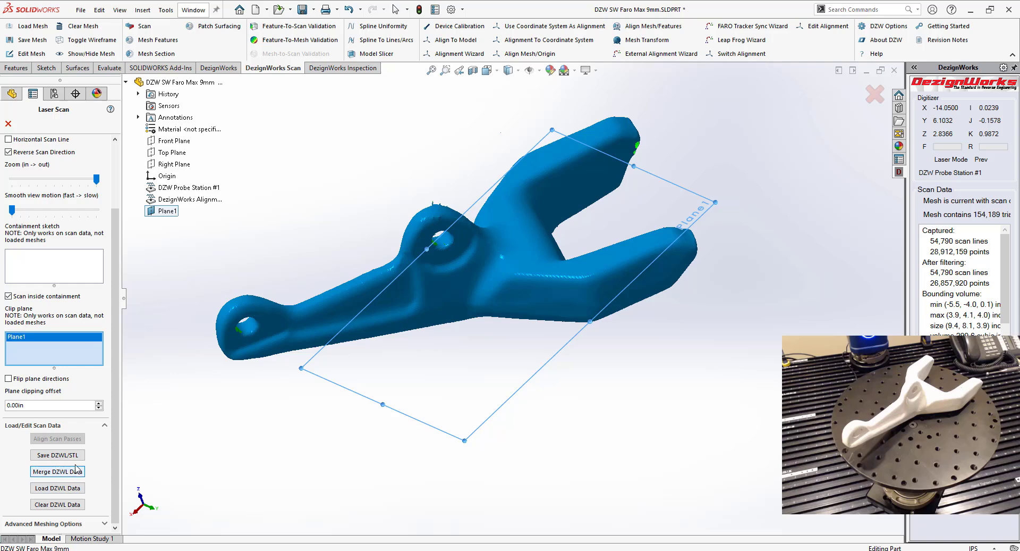
pyautogui.click(58, 455)
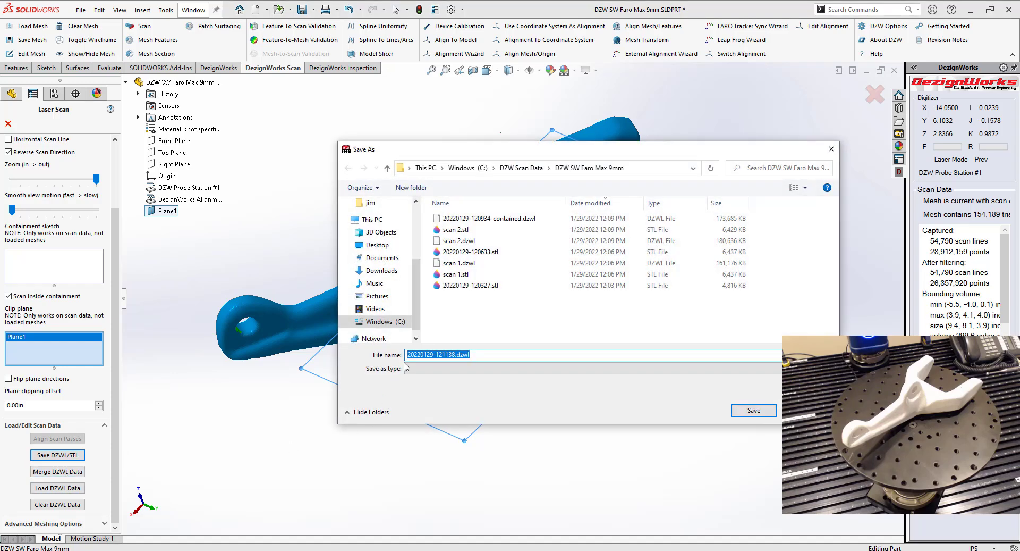
pyautogui.click(409, 355)
pyautogui.press('Delete')
pyautogui.press('Delete')
pyautogui.press('Delete')
pyautogui.press('Delete')
pyautogui.press('Delete')
pyautogui.press('Delete')
pyautogui.press('Delete')
pyautogui.press('Delete')
pyautogui.press('Delete')
pyautogui.press('Delete')
pyautogui.press('Delete')
pyautogui.press('Delete')
pyautogui.press('Delete')
pyautogui.press('Delete')
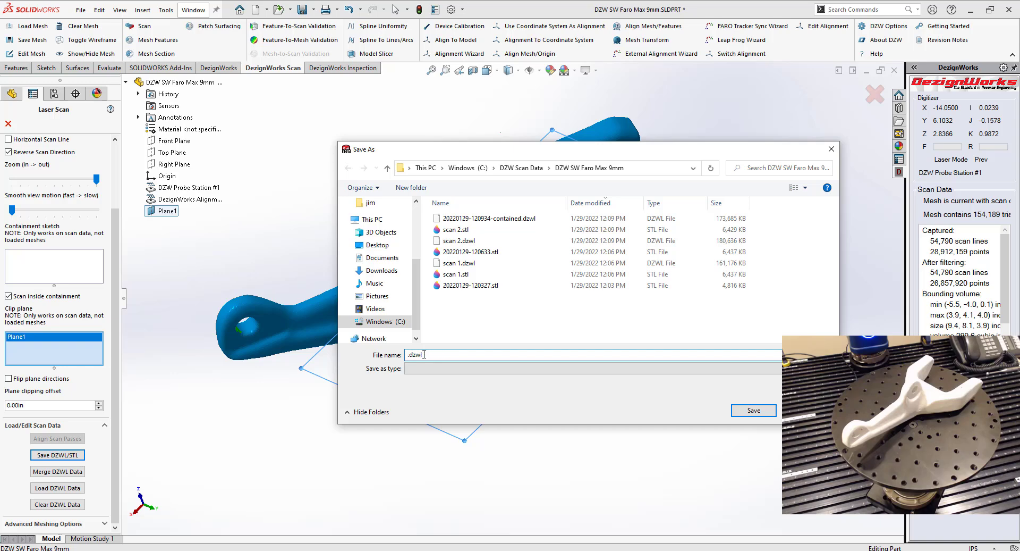
pyautogui.write('Merged Mesh 030')
pyautogui.click(749, 410)
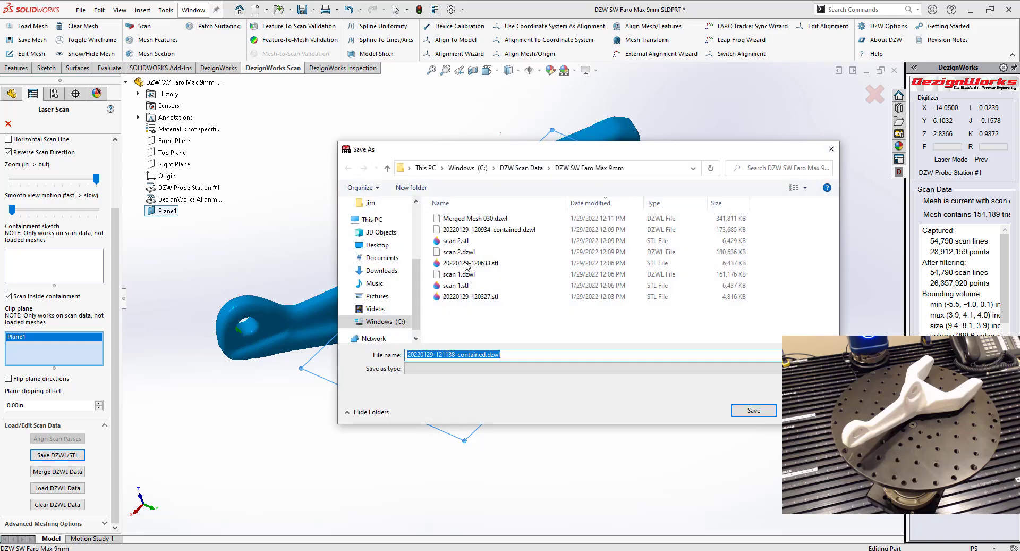
pyautogui.click(774, 413)
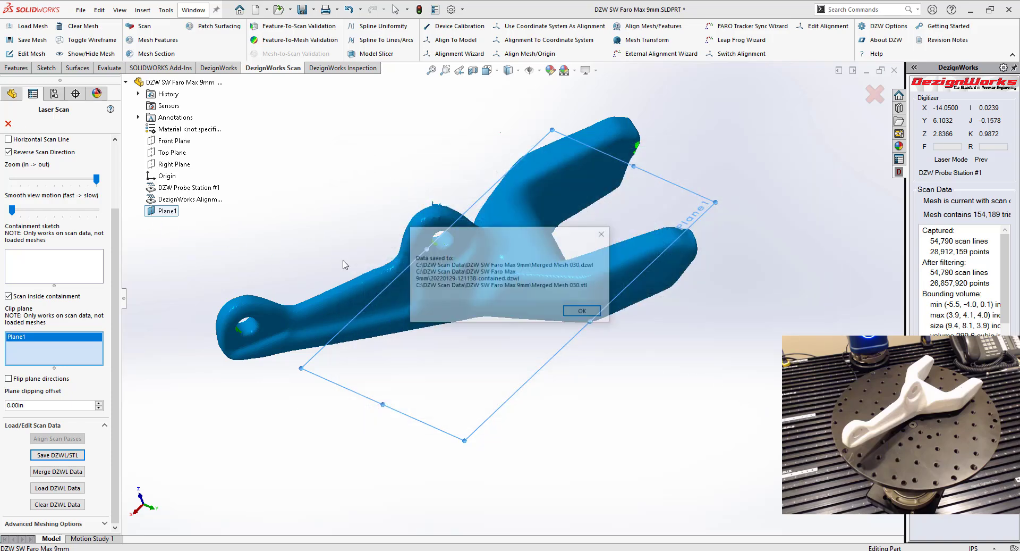
pyautogui.click(584, 312)
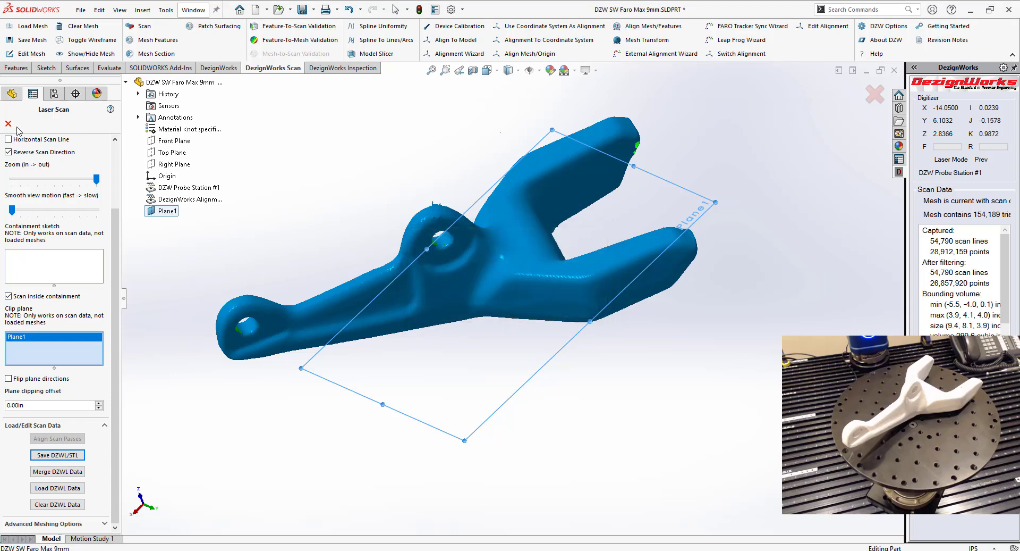
pyautogui.click(8, 123)
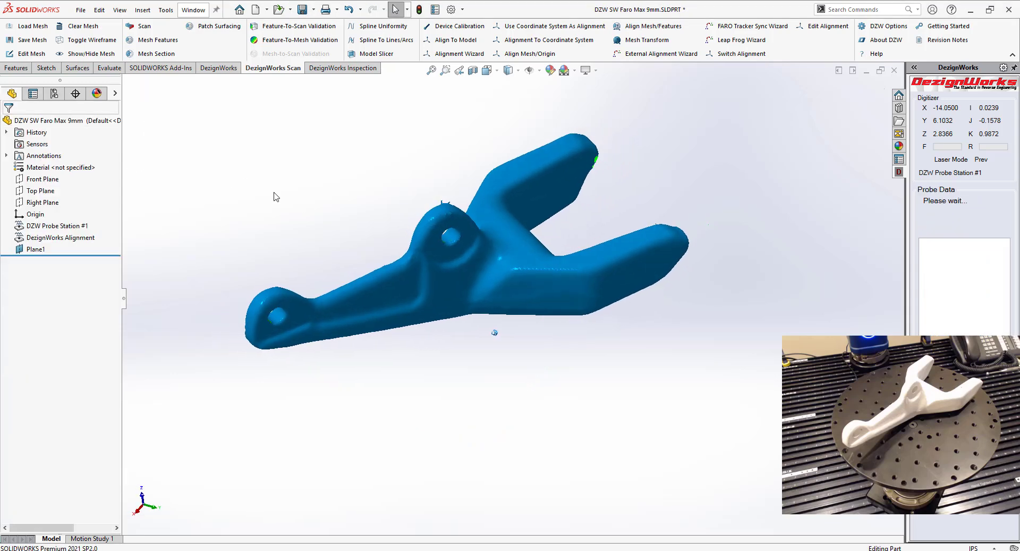